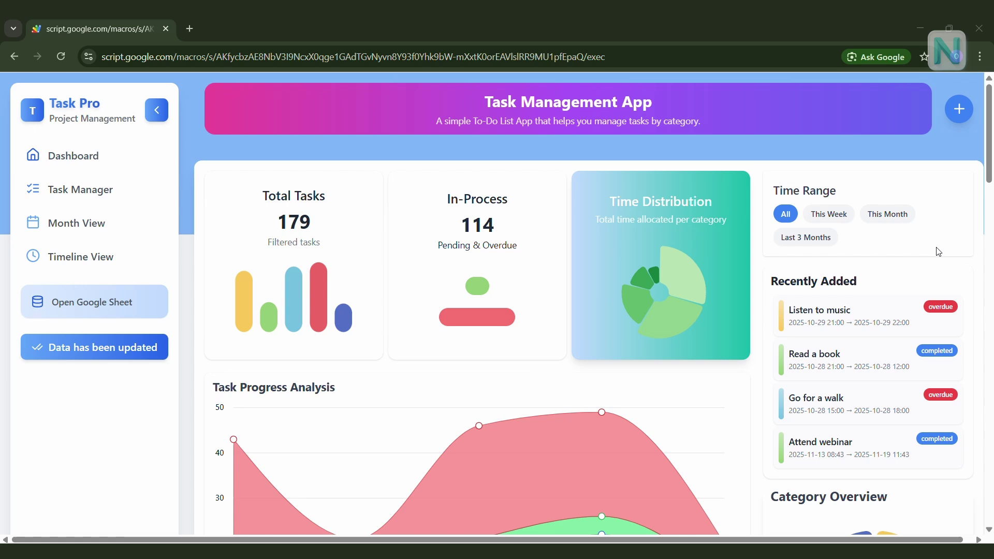
- Filter the dashboard by this week, this month, last 3 months, then back to all time
click(842, 221)
click(886, 215)
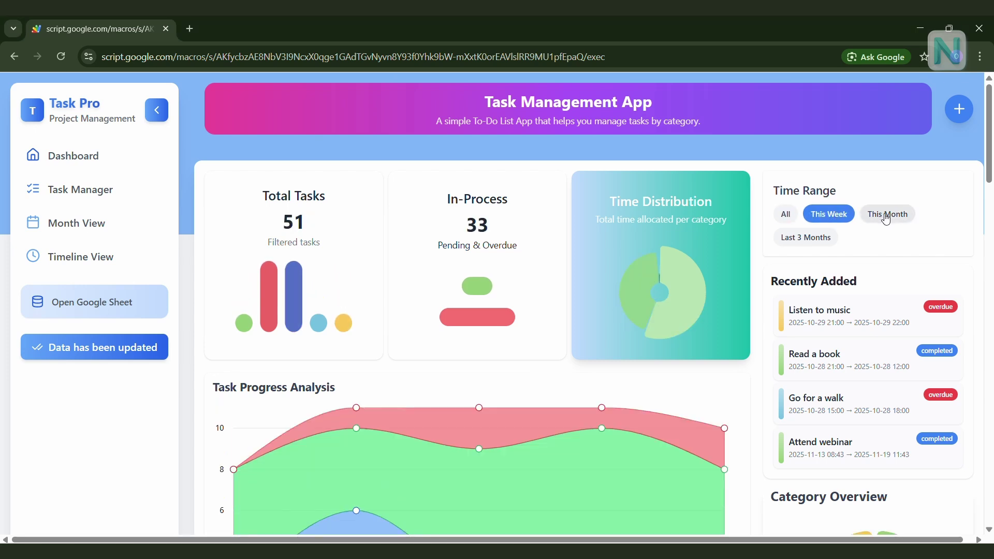
click(818, 239)
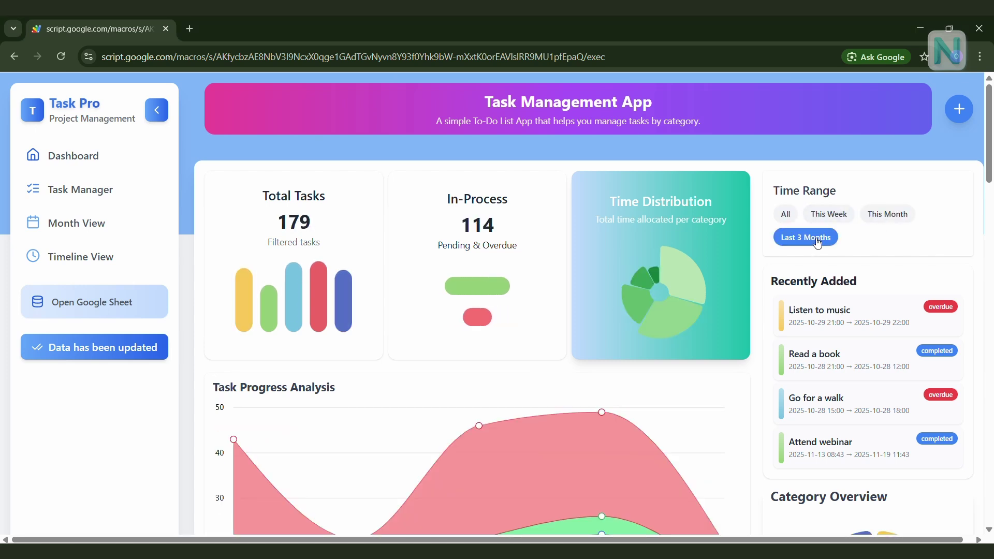
click(886, 214)
click(786, 214)
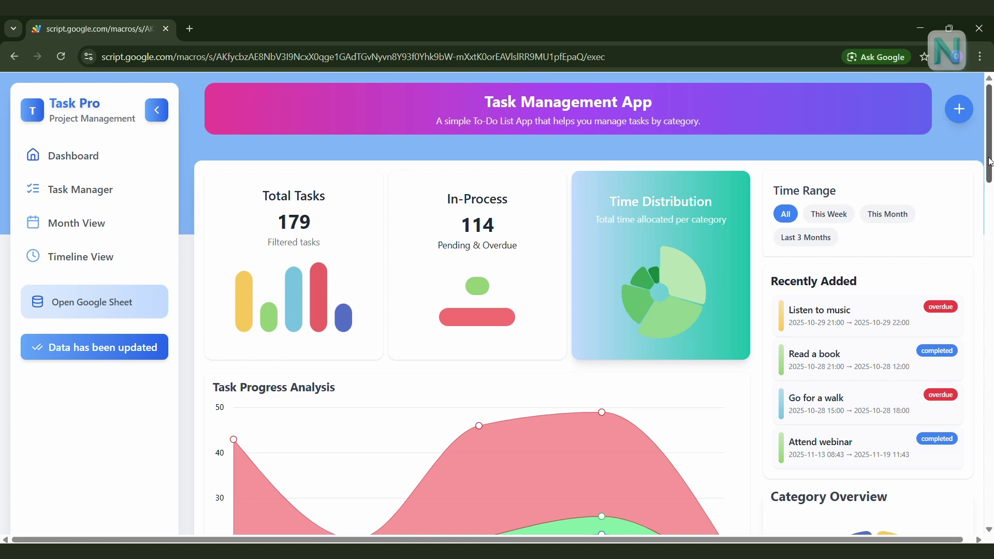
drag(988, 163, 986, 140)
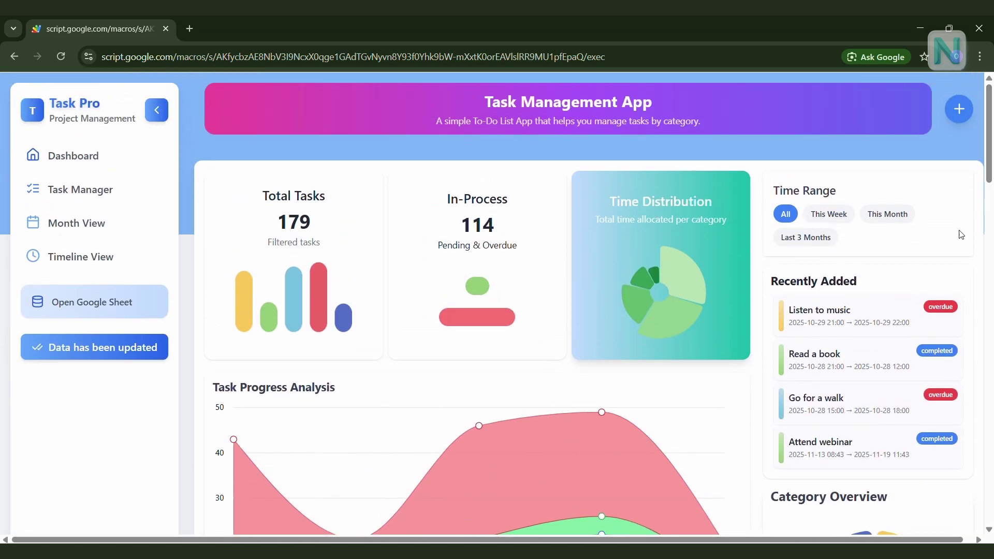
- Collapse and re-expand the sidebar, then open and close the add-task form
click(156, 110)
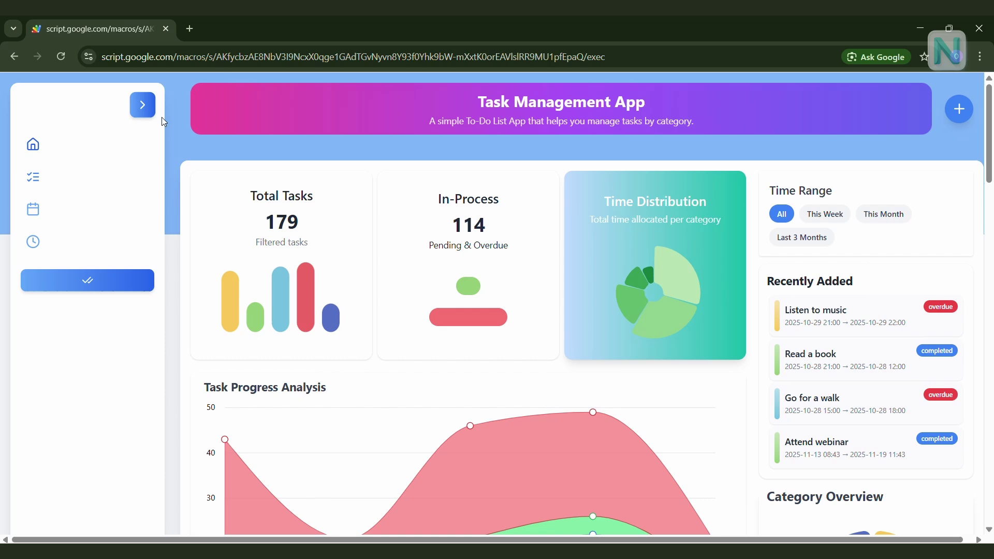
click(37, 110)
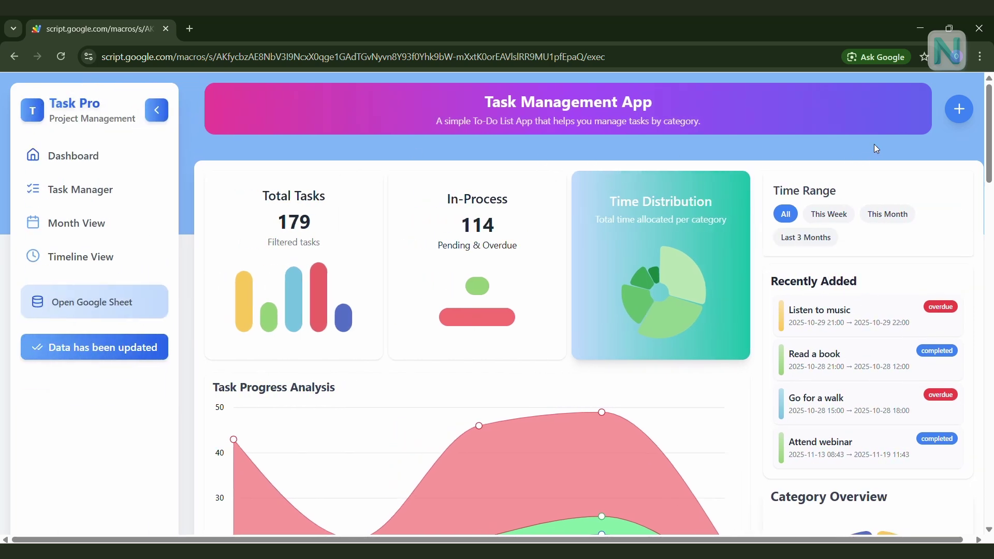
click(961, 112)
click(961, 112)
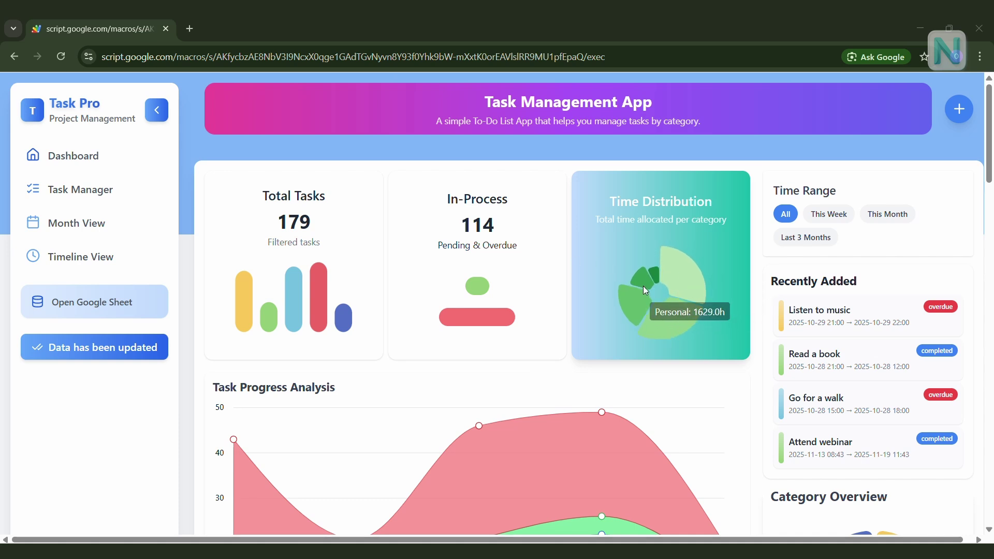
mouse_move(711, 273)
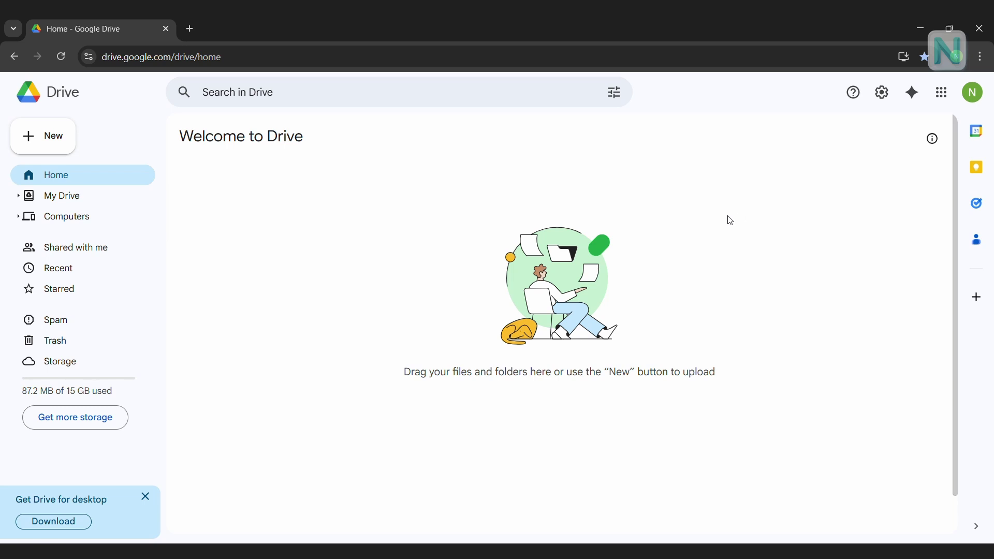
- Load the shared Task Pro folder link from link.txt in the browser
key(alt+Tab)
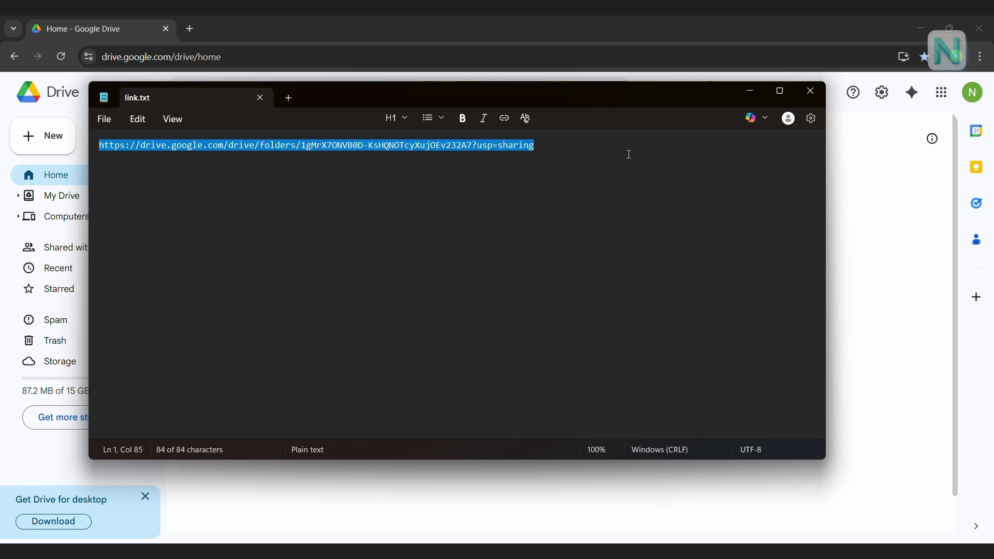
click(750, 91)
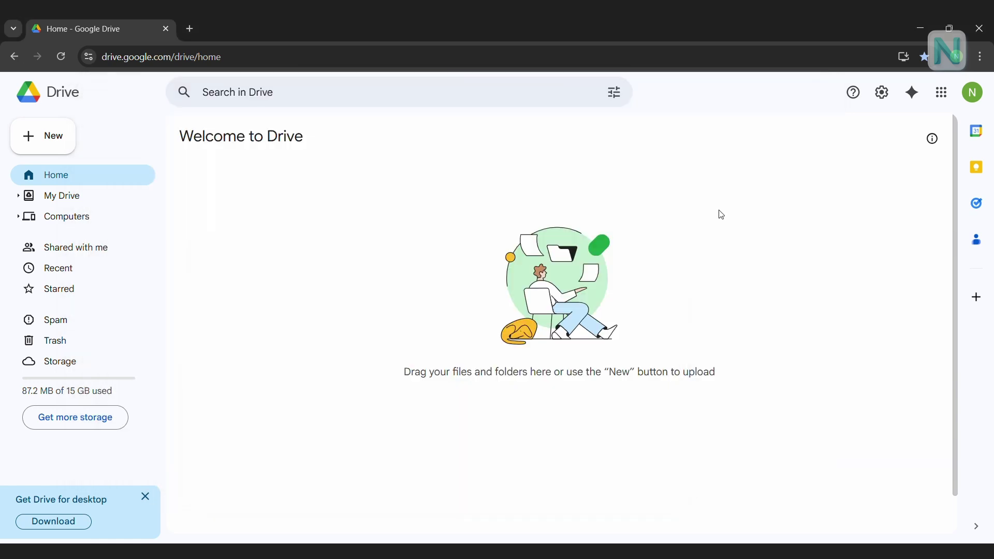
click(680, 57)
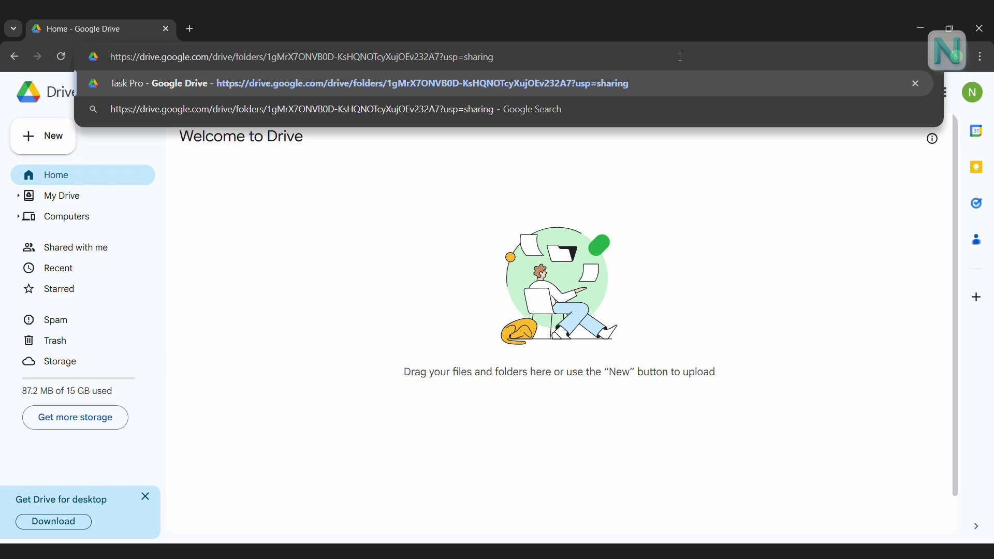
key(Return)
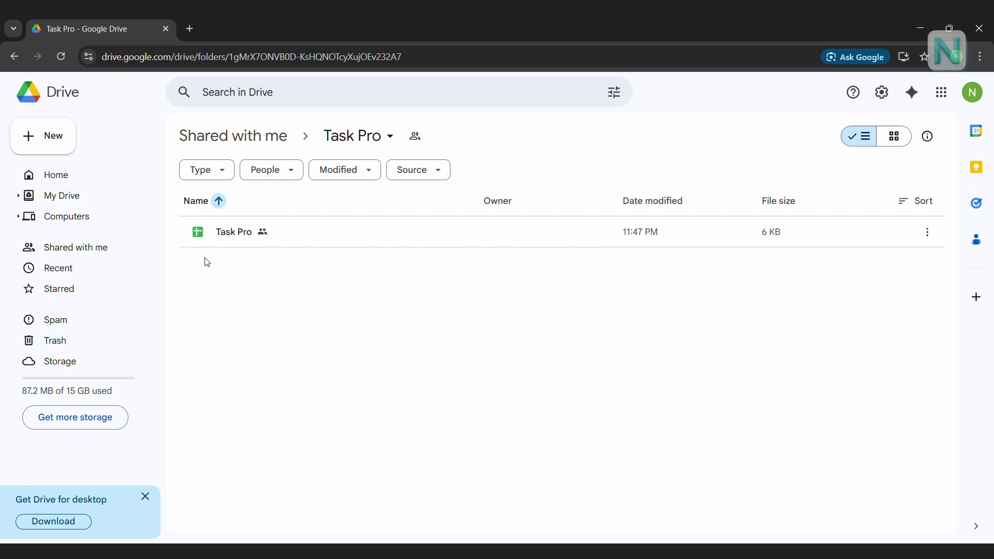
- Make a copy of the Task Pro spreadsheet and select Copy of Task Pro in My Drive
right_click(233, 240)
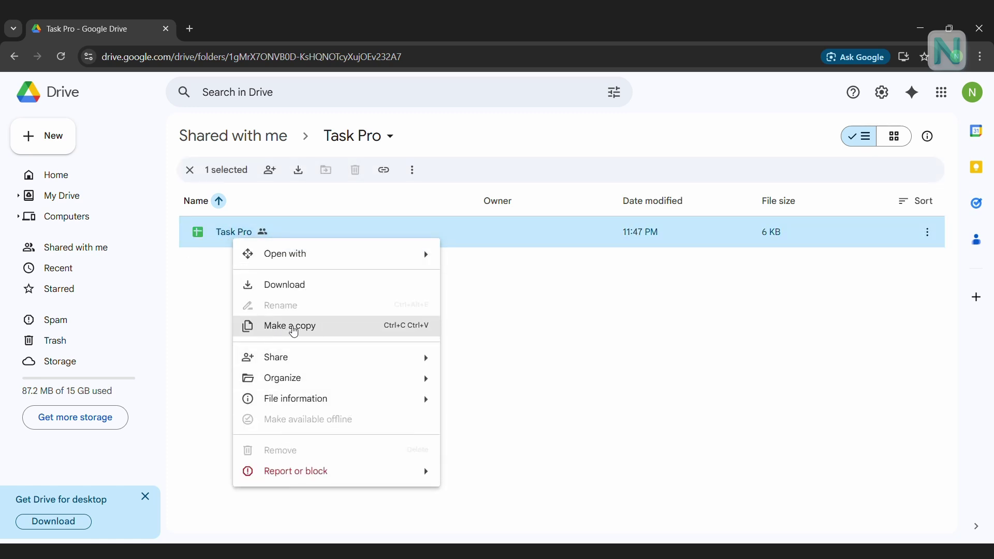
click(359, 332)
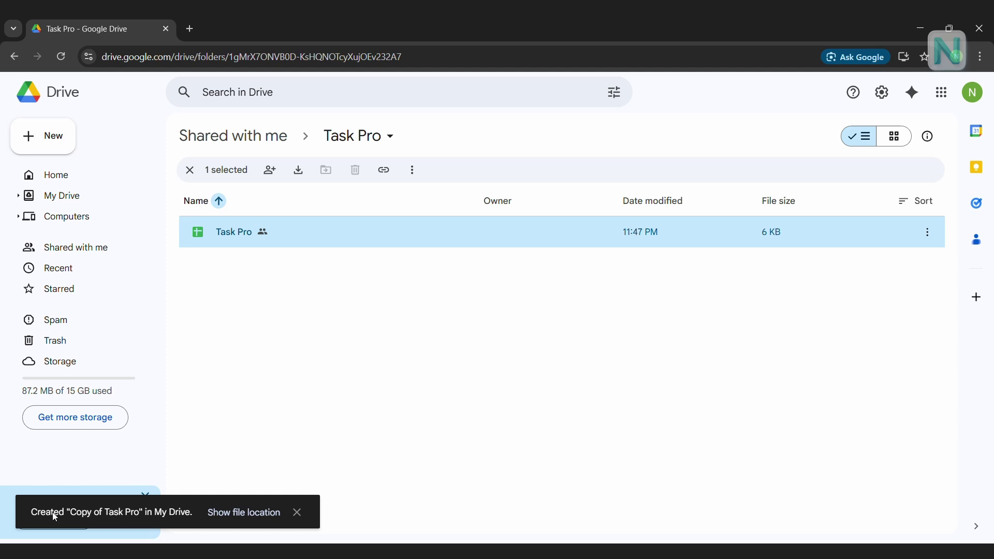
click(90, 203)
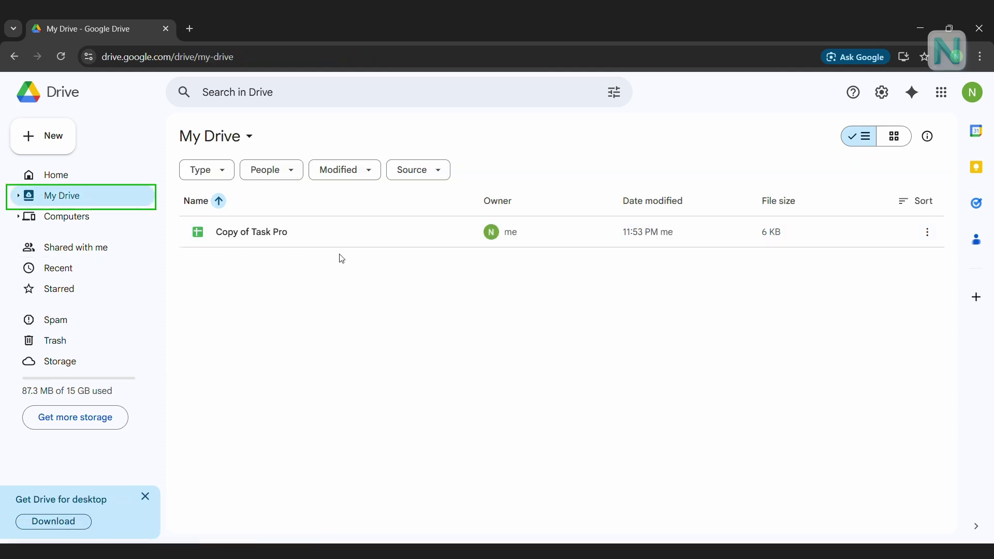
click(351, 236)
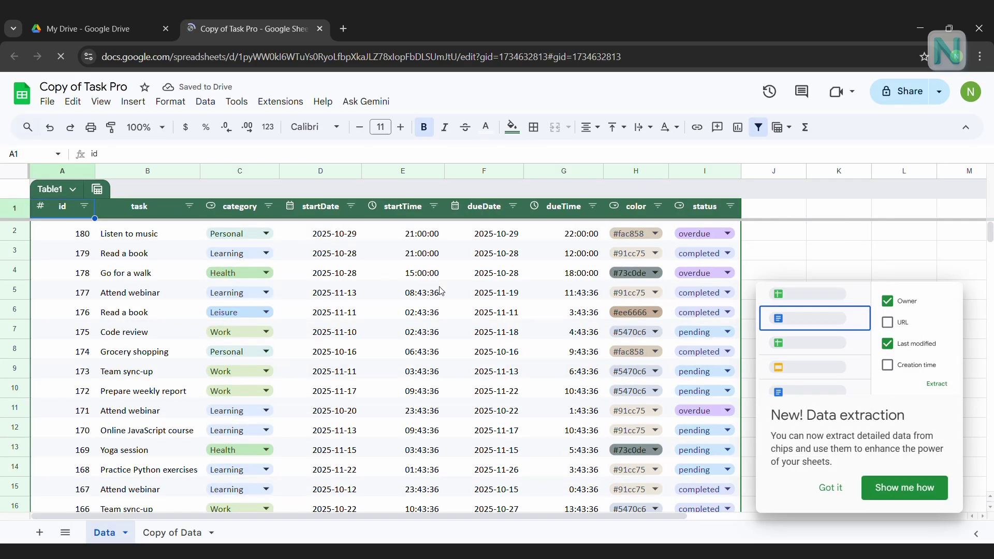
- Dismiss the data extraction tip and open Extensions > Apps Script for the copied sheet
click(832, 488)
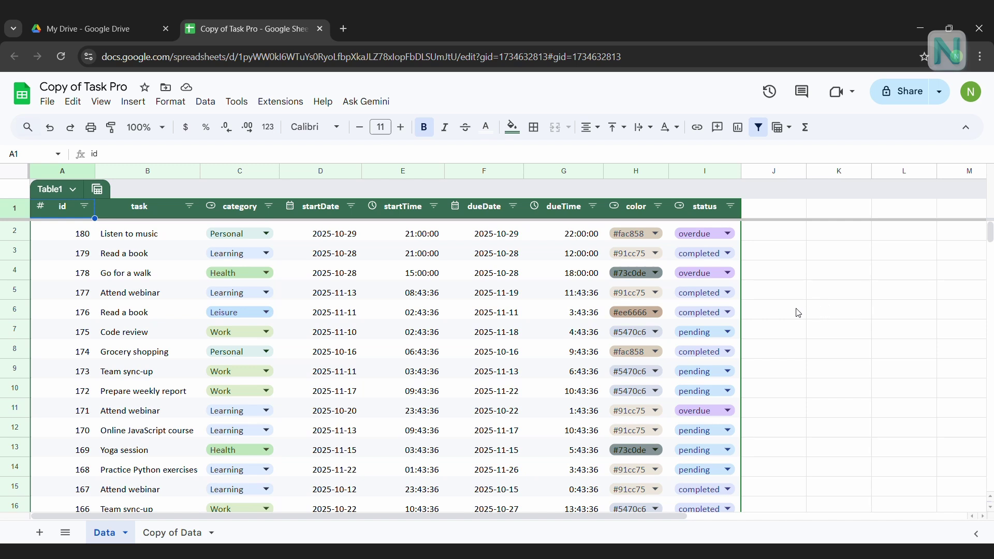
click(284, 103)
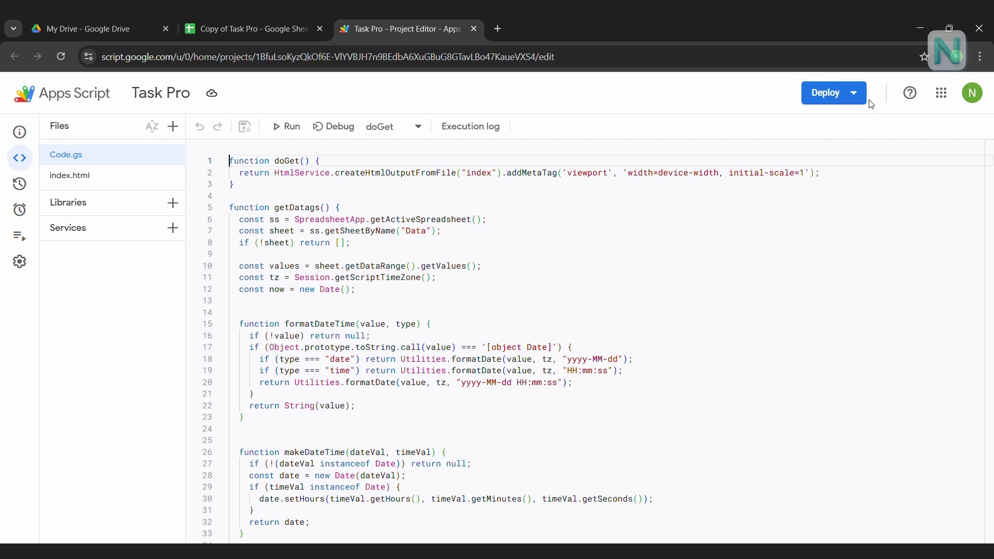
- Configure a new web app deployment described 'Task Pro Web App', accessible to Anyone
click(853, 94)
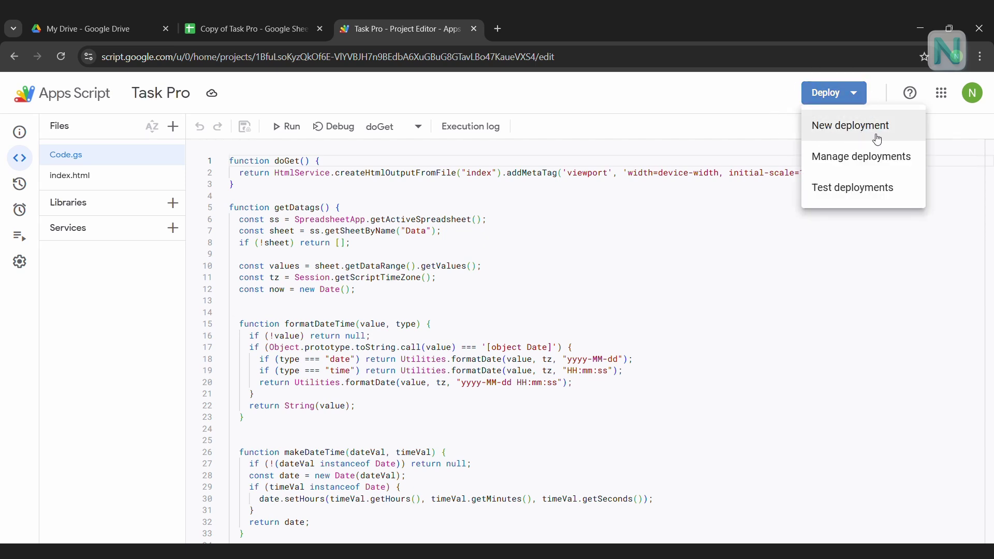
click(898, 128)
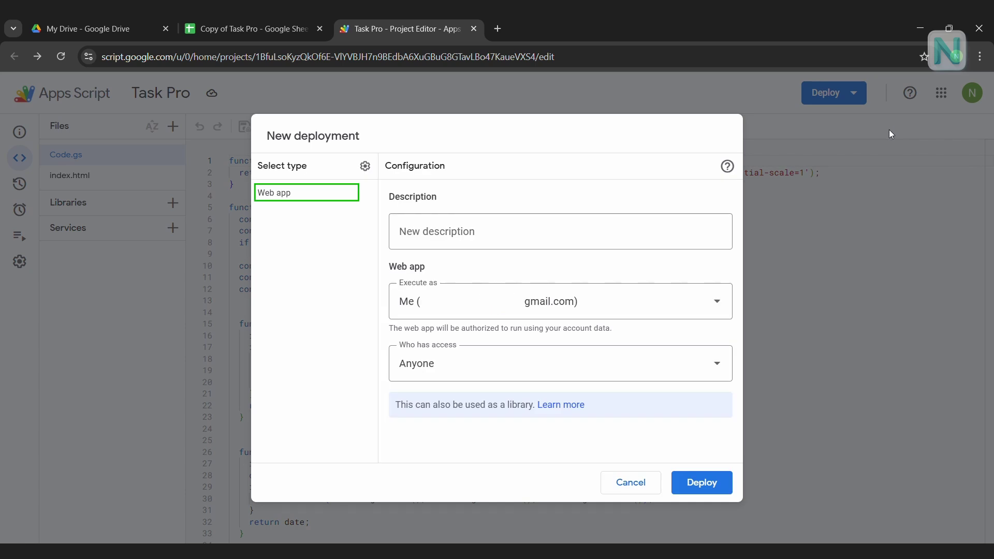
click(454, 233)
text(Tas)
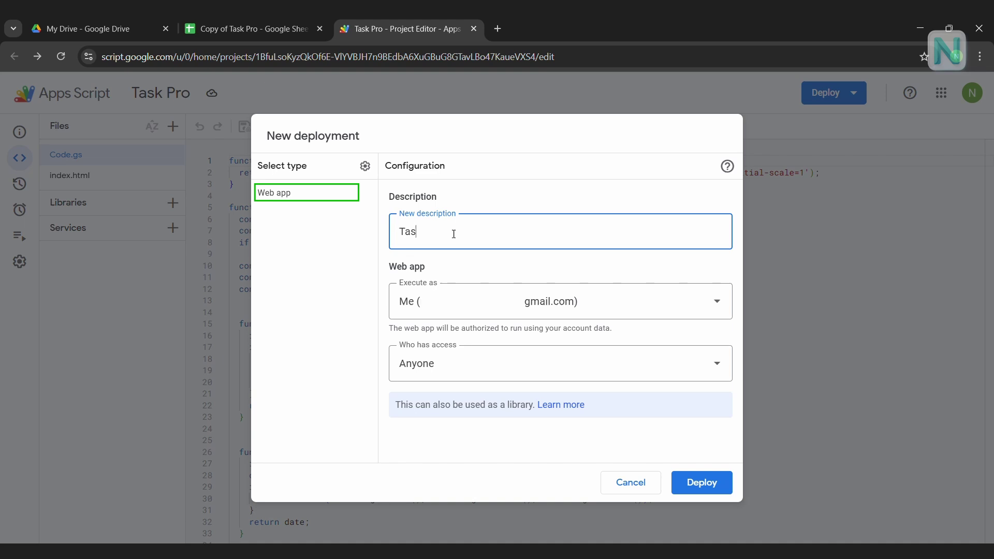
text(k Pro Web App)
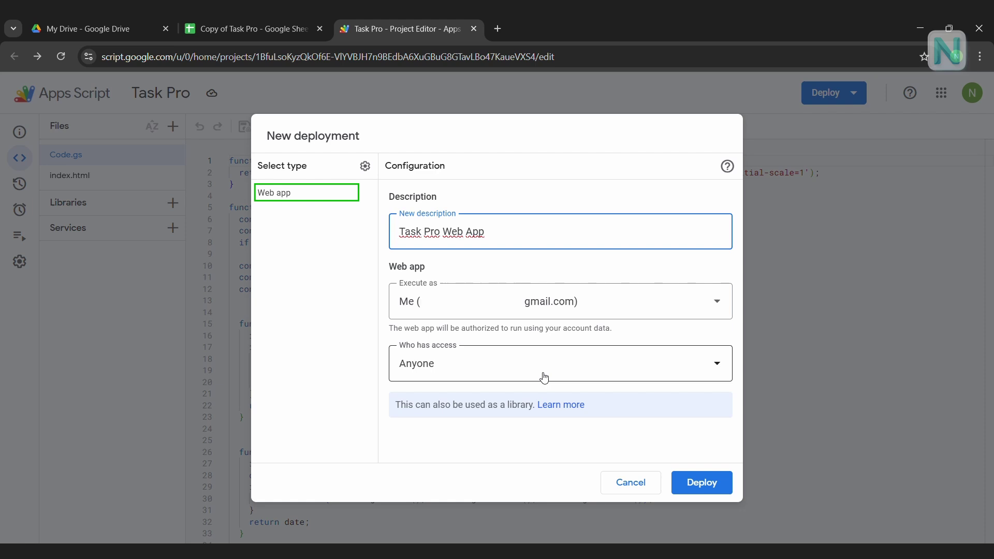
click(717, 374)
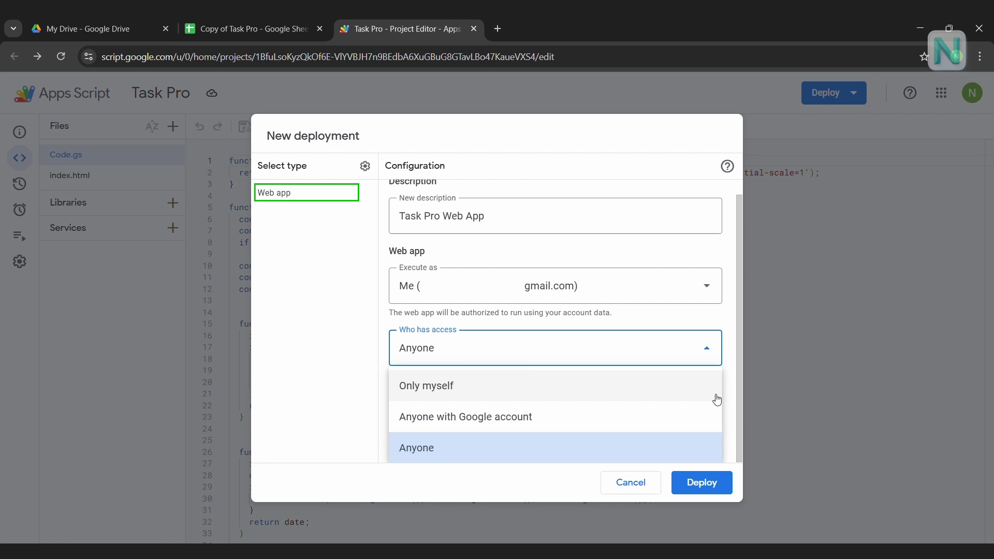
click(446, 455)
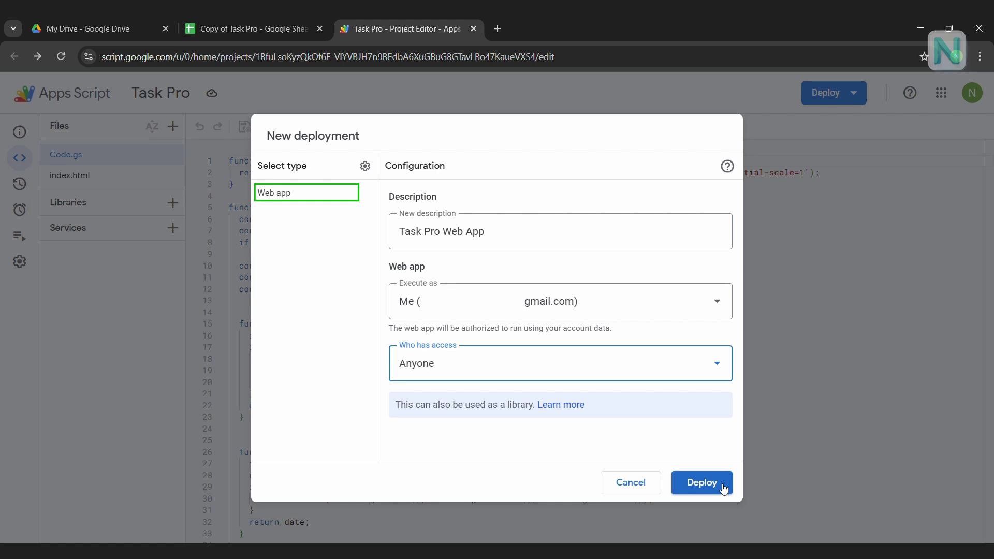
- Deploy and authorize with your Google account, proceeding past the unverified-app warning to Task Pro
click(723, 488)
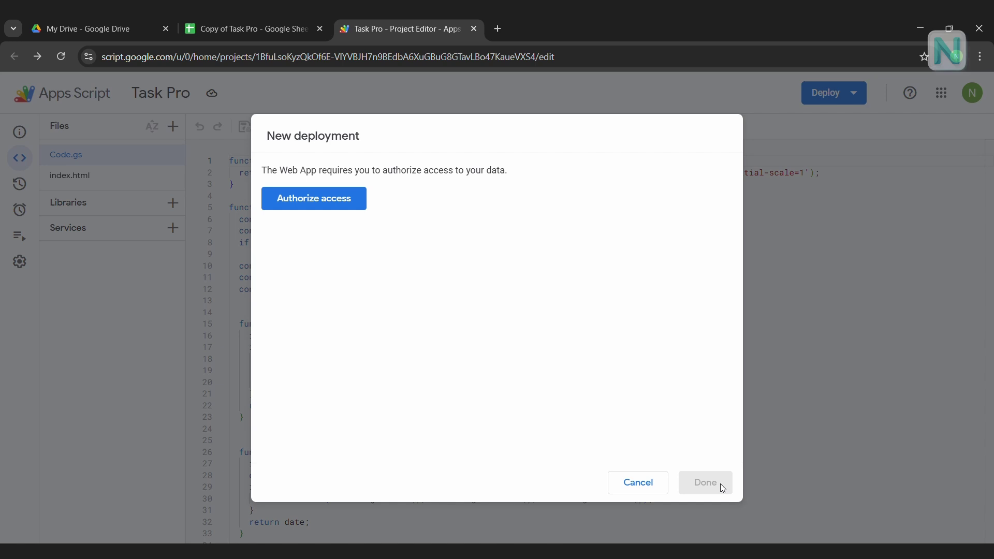
click(329, 203)
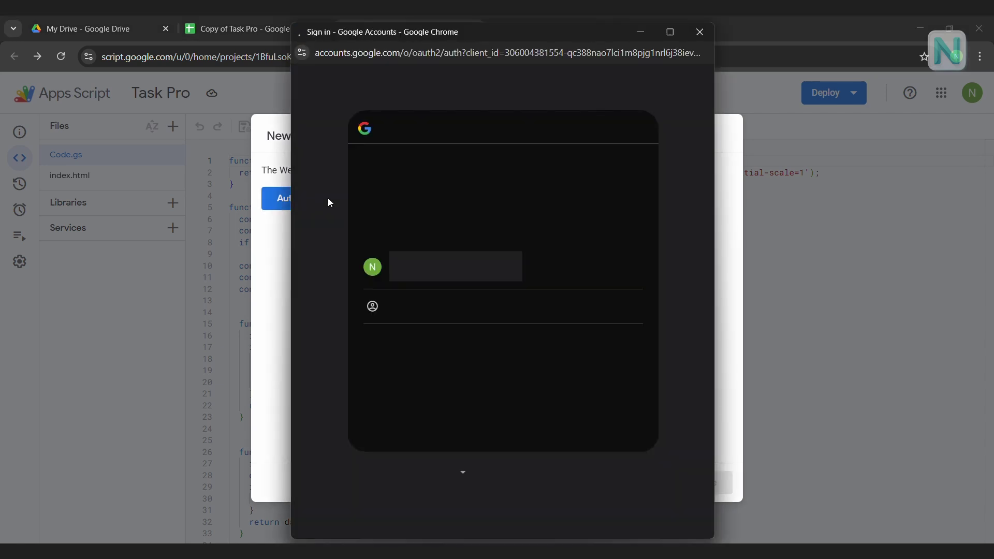
click(568, 269)
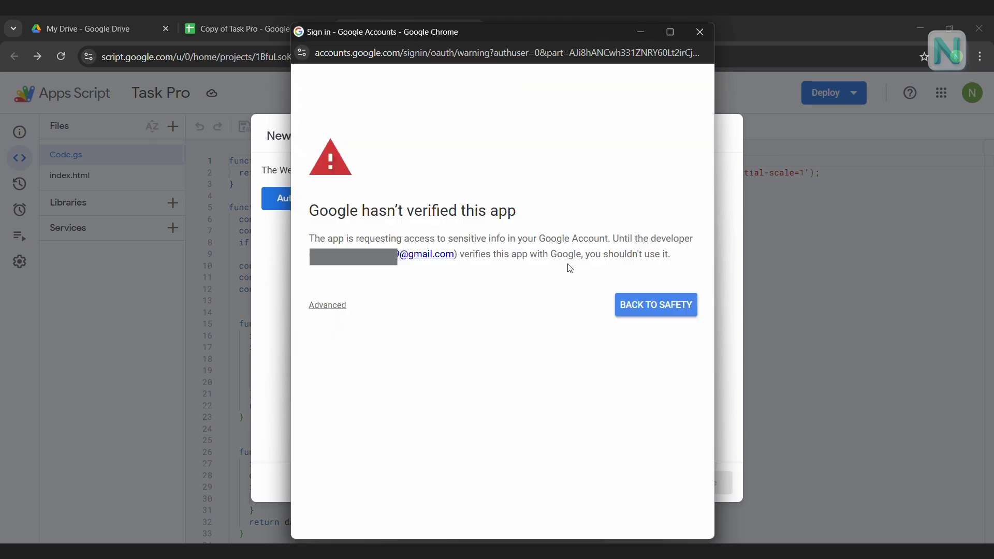
click(334, 307)
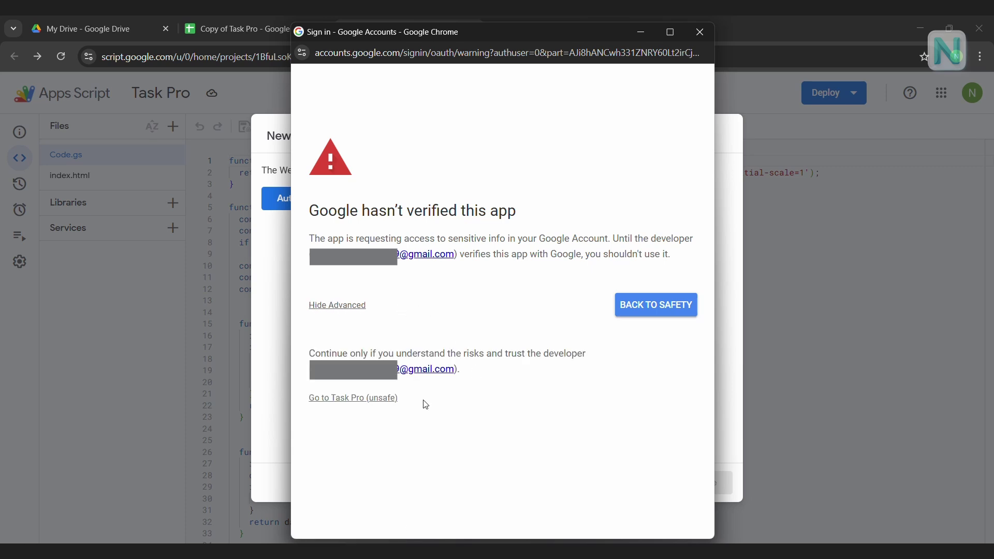
click(365, 403)
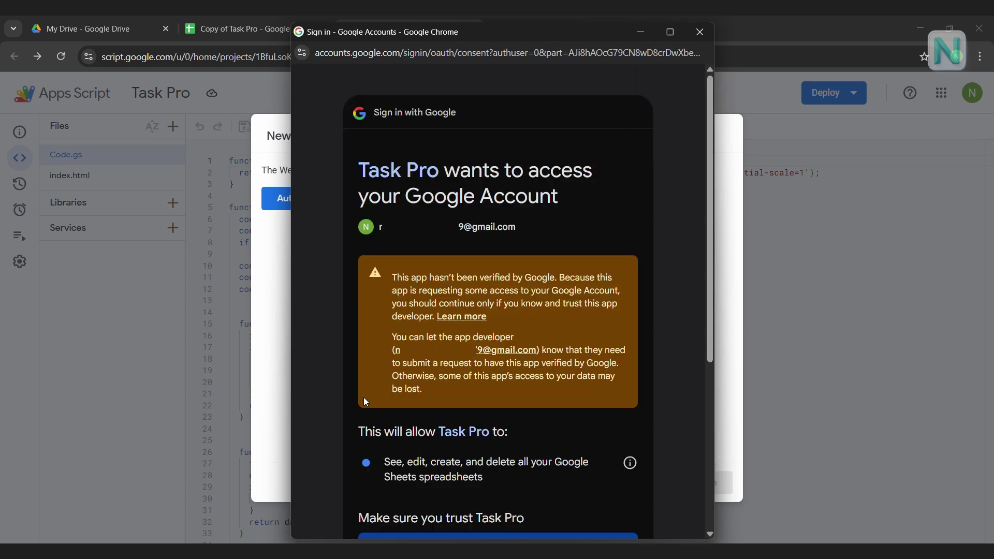
- Allow Task Pro access, copy the web app URL, and close the deployment summary
scroll(712, 233, down, 1)
scroll(712, 233, down, 4)
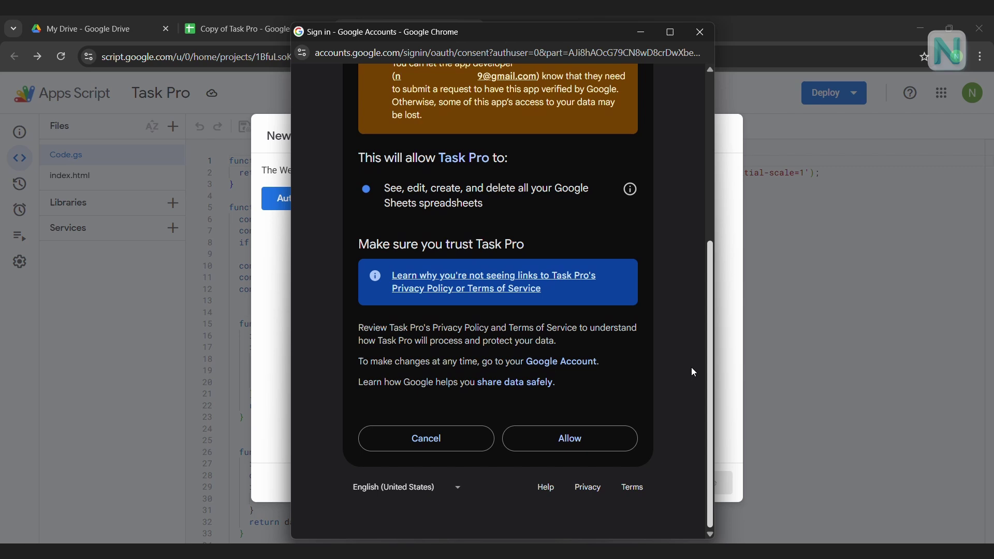
click(609, 437)
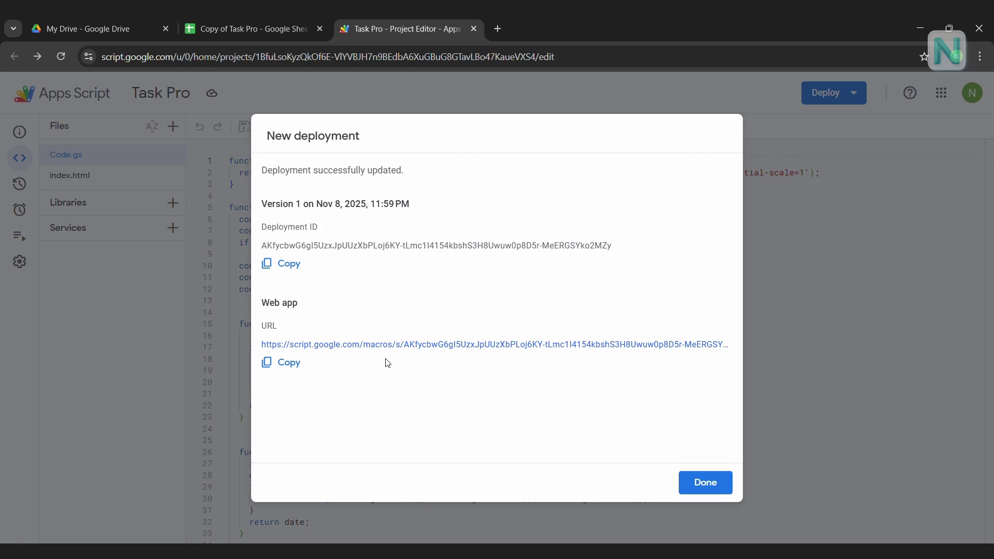
click(288, 368)
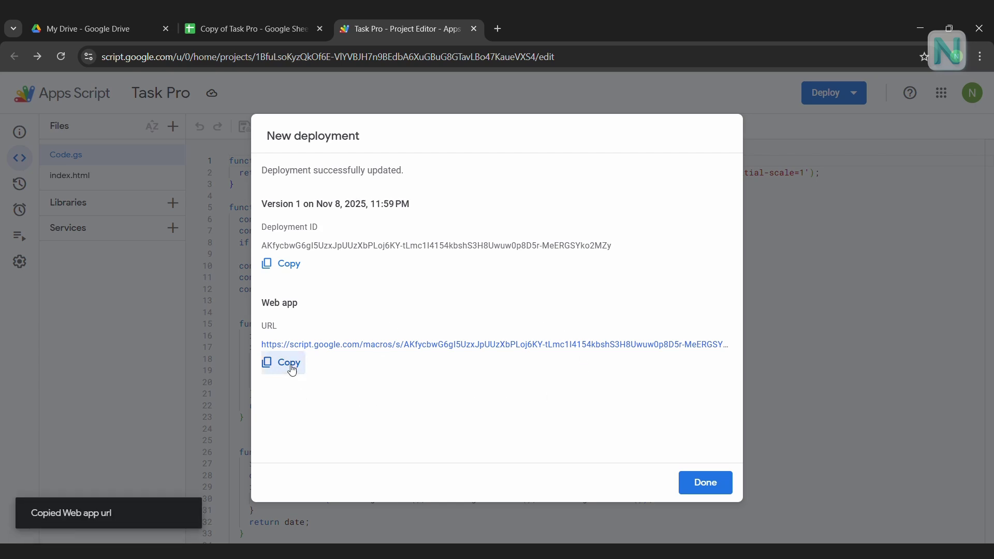
click(699, 483)
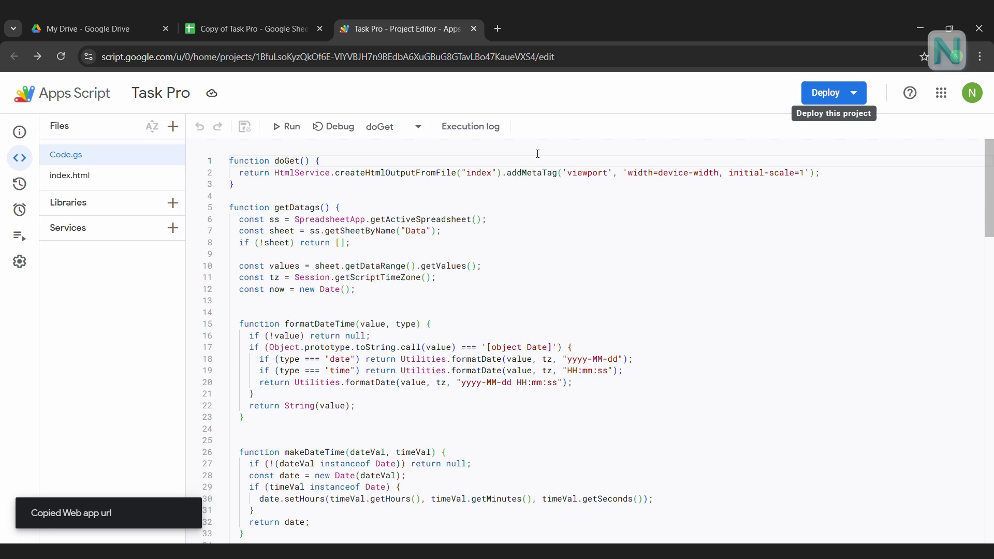
- Load the copied web app URL in a new tab and dismiss the Apps Script notice
click(497, 29)
key(ctrl+v)
key(Return)
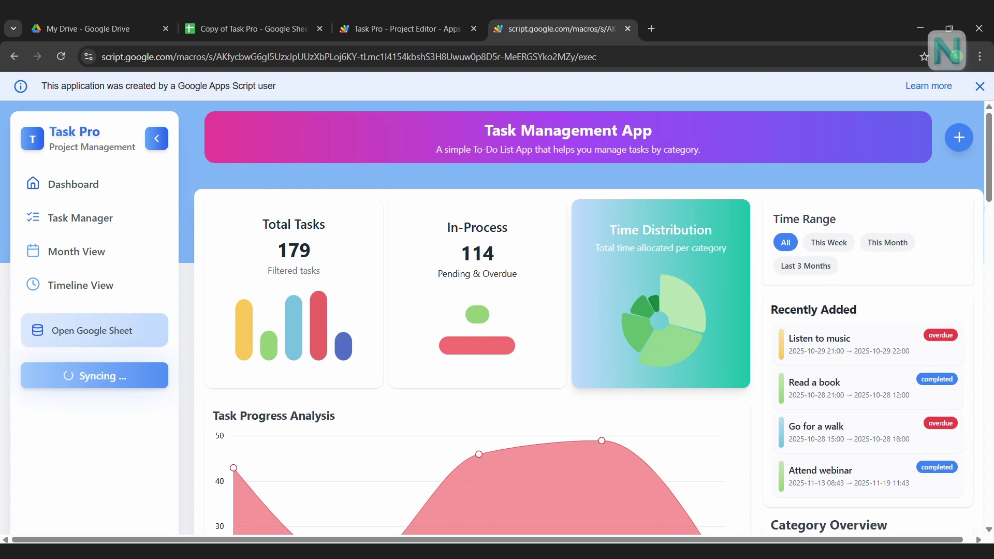
click(981, 84)
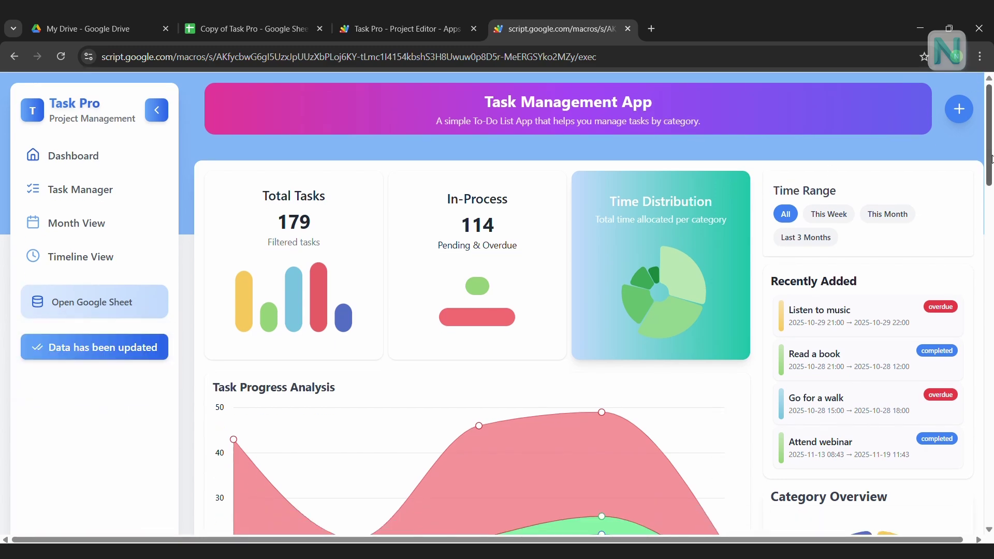
mouse_move(991, 155)
mouse_down()
mouse_move(991, 299)
mouse_move(983, 159)
mouse_up()
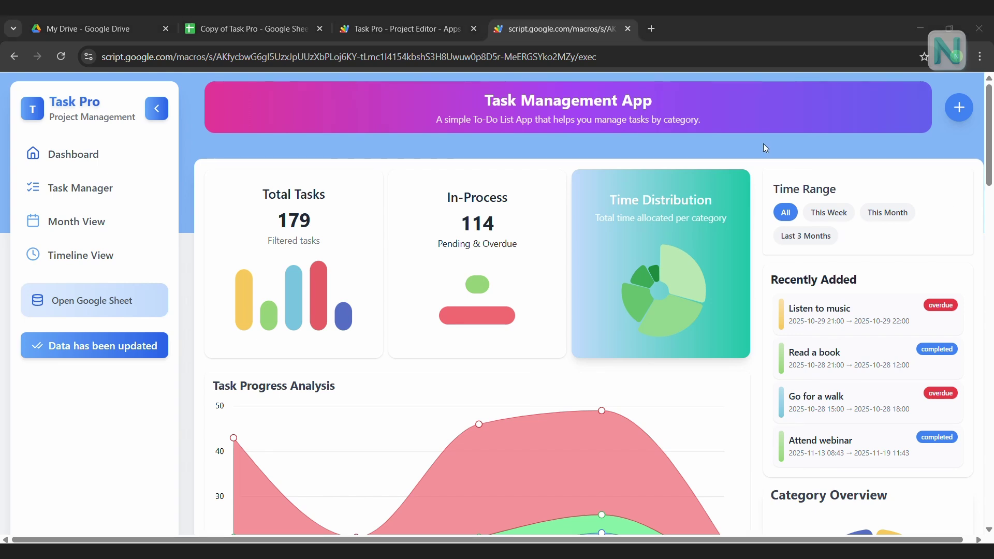
- Check the spreadsheet's GMT-08:00 Pacific Time zone in Settings, then search Windows for 'time zone'
click(244, 26)
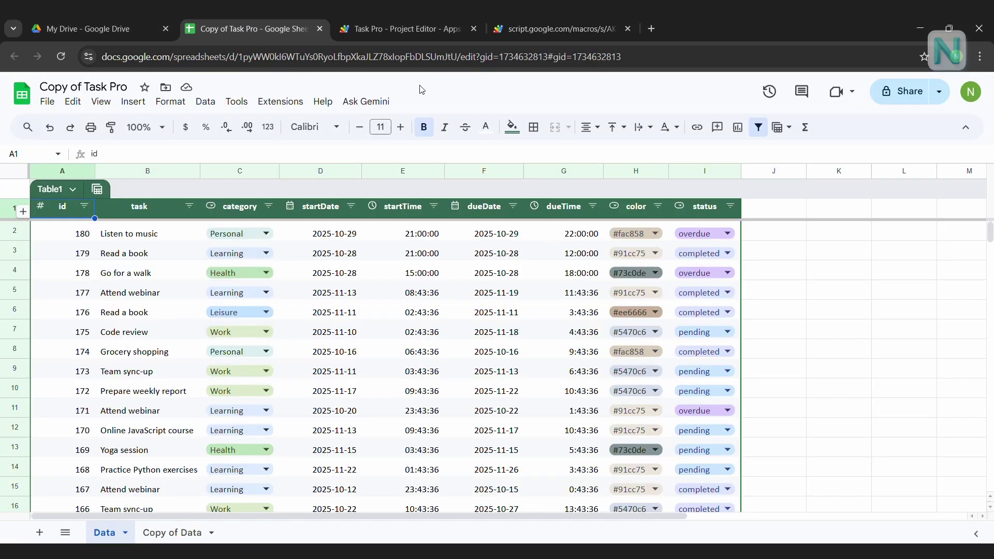
click(48, 102)
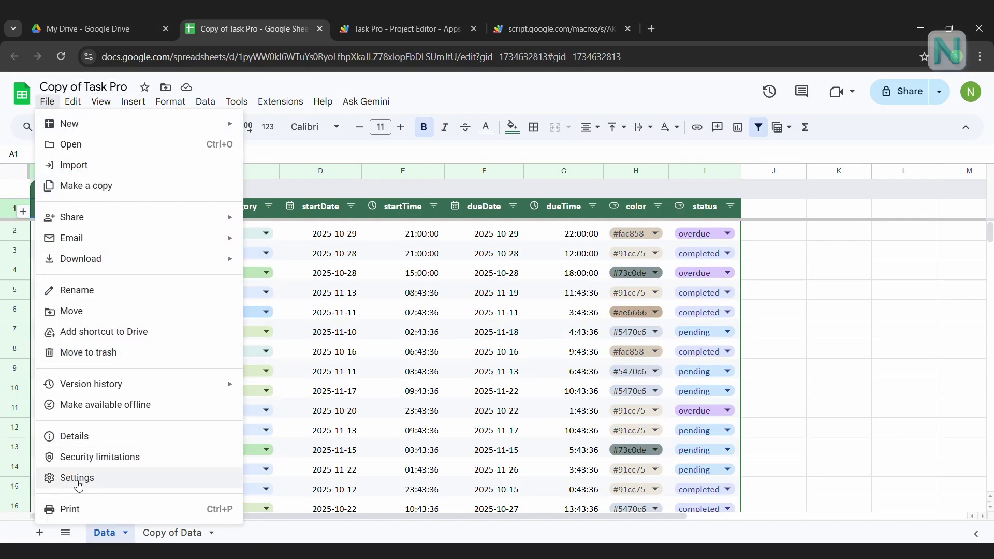
click(110, 477)
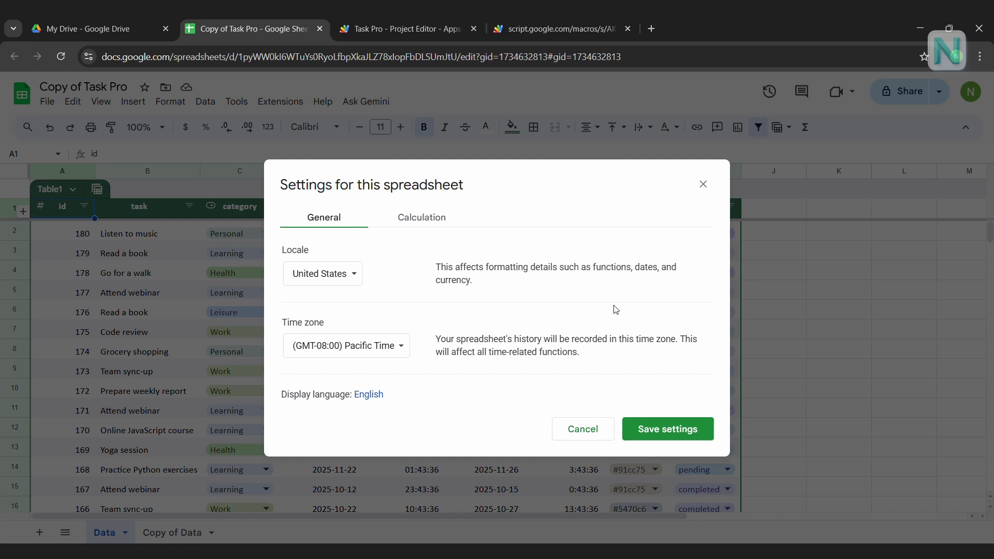
key(super)
text(time zone)
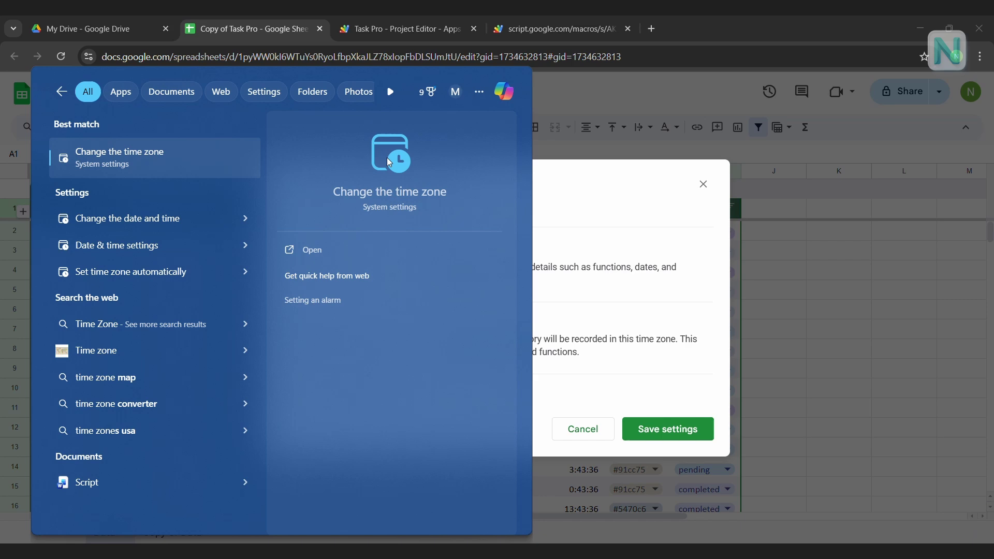
- Confirm Windows uses UTC-08:00 Pacific Time, then close Windows Settings and the spreadsheet settings
click(389, 162)
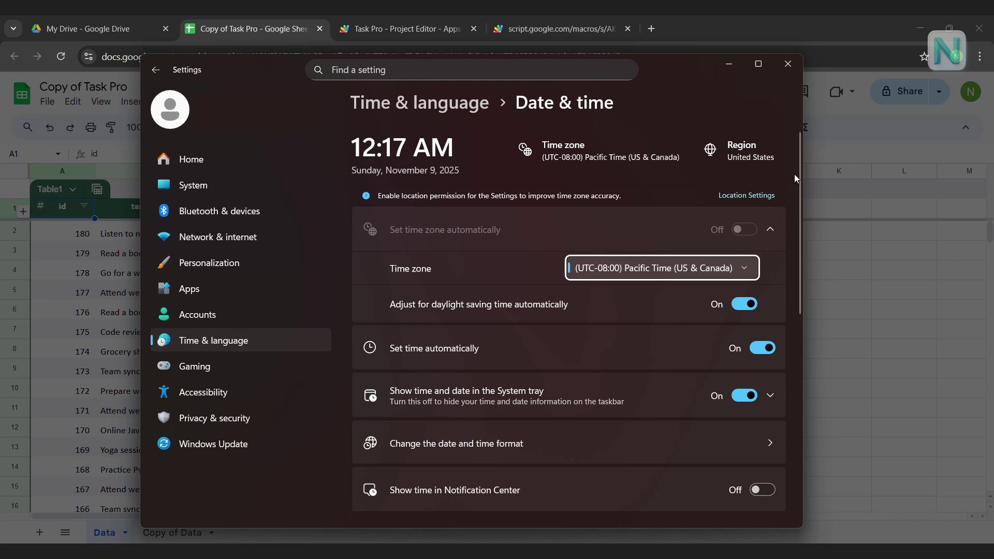
click(796, 64)
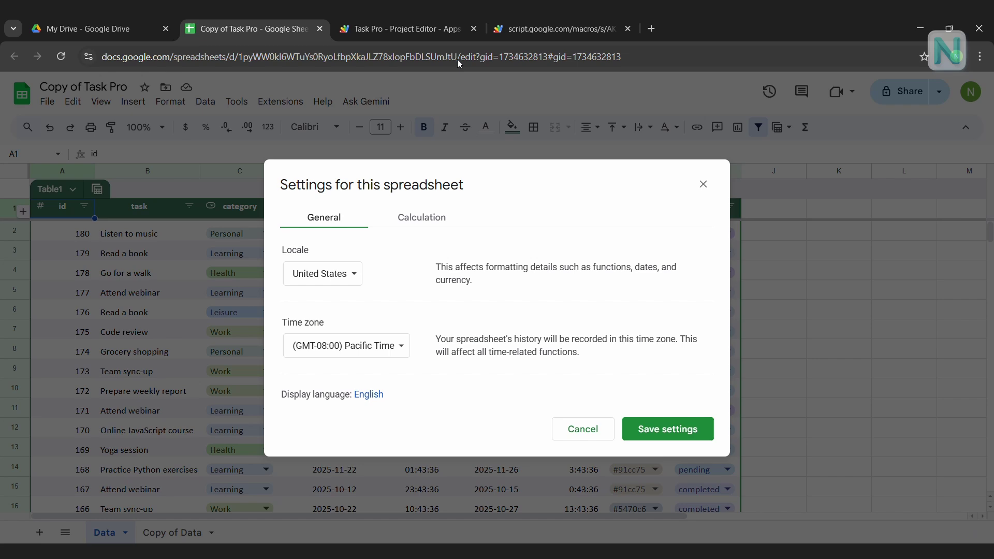
click(704, 186)
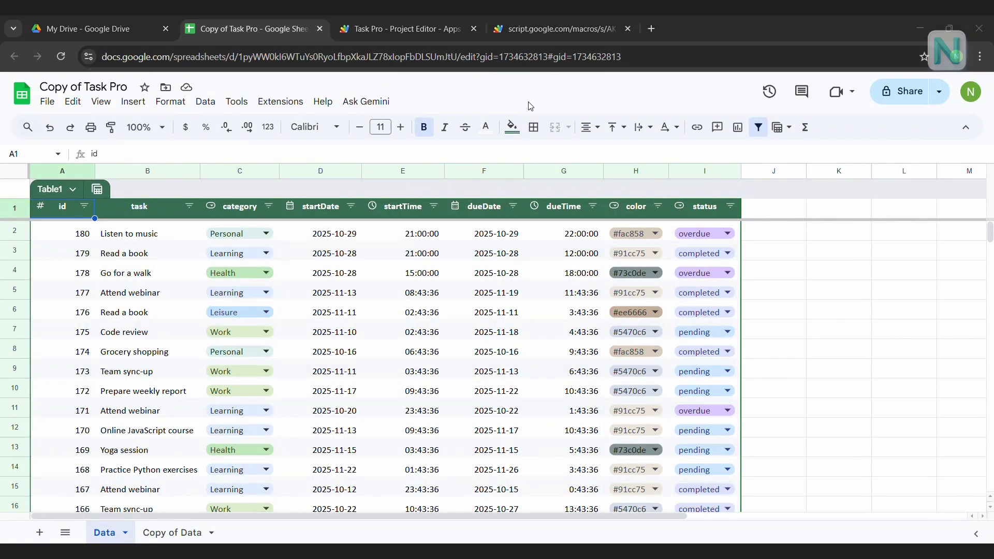
- Return to the Task Pro web app tab and create a QR code for its page
click(609, 34)
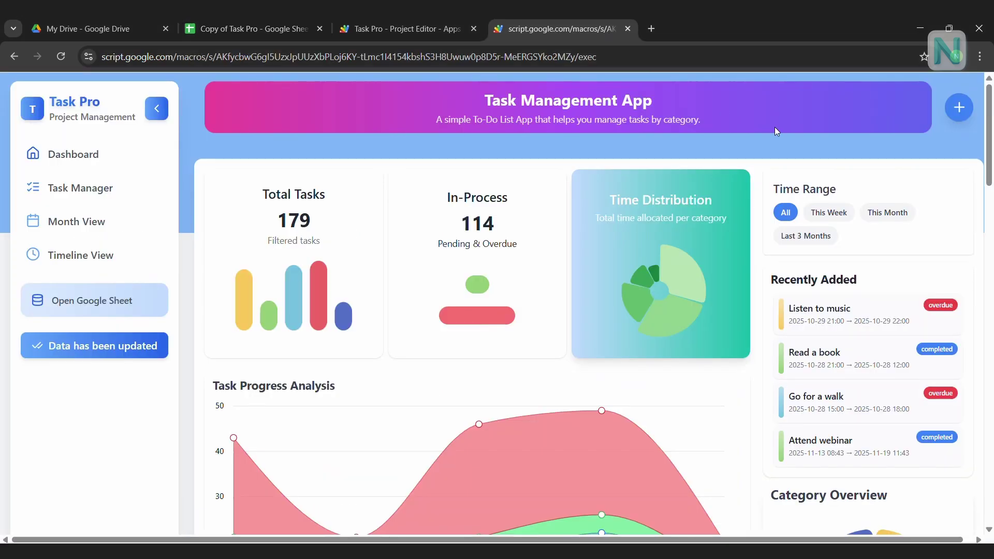
right_click(453, 376)
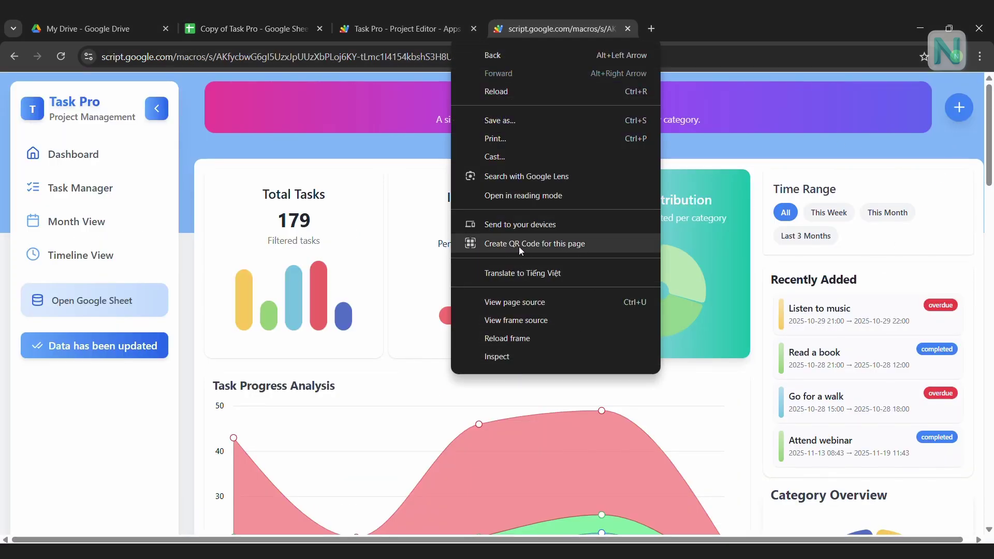
click(561, 245)
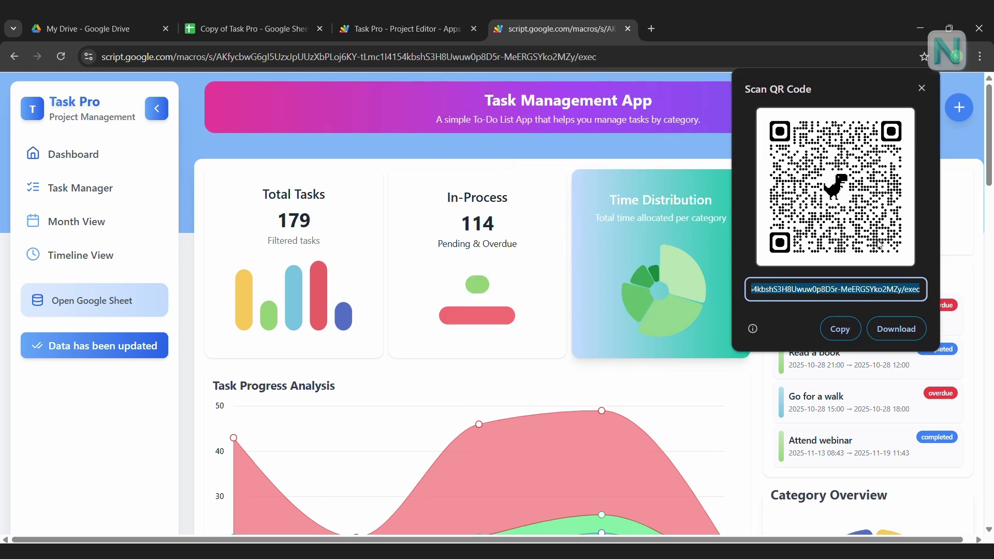